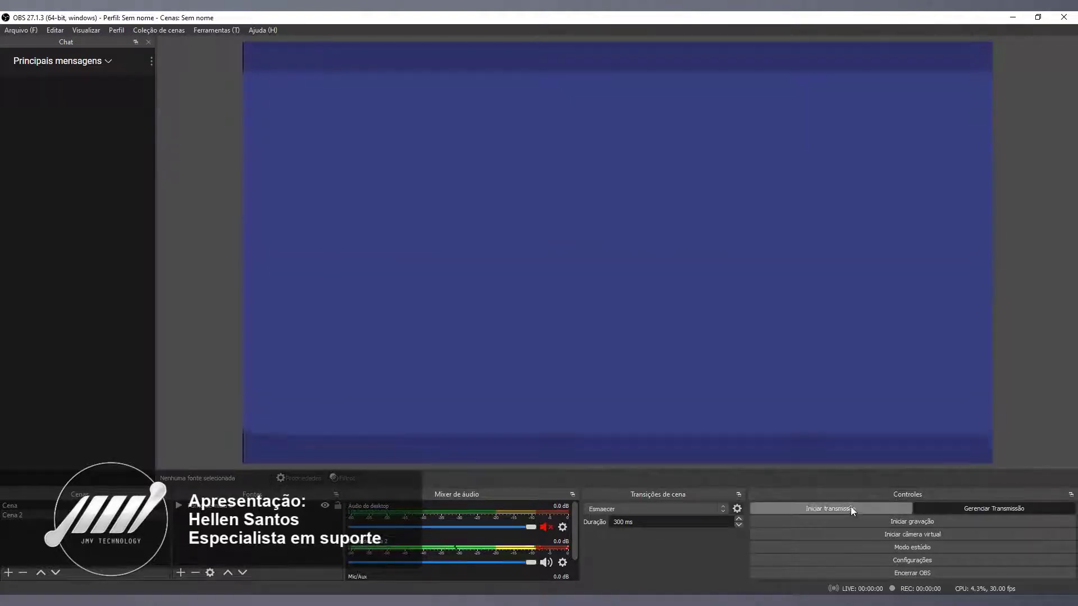
{"action": "left_click", "coordinate": [847, 508]}
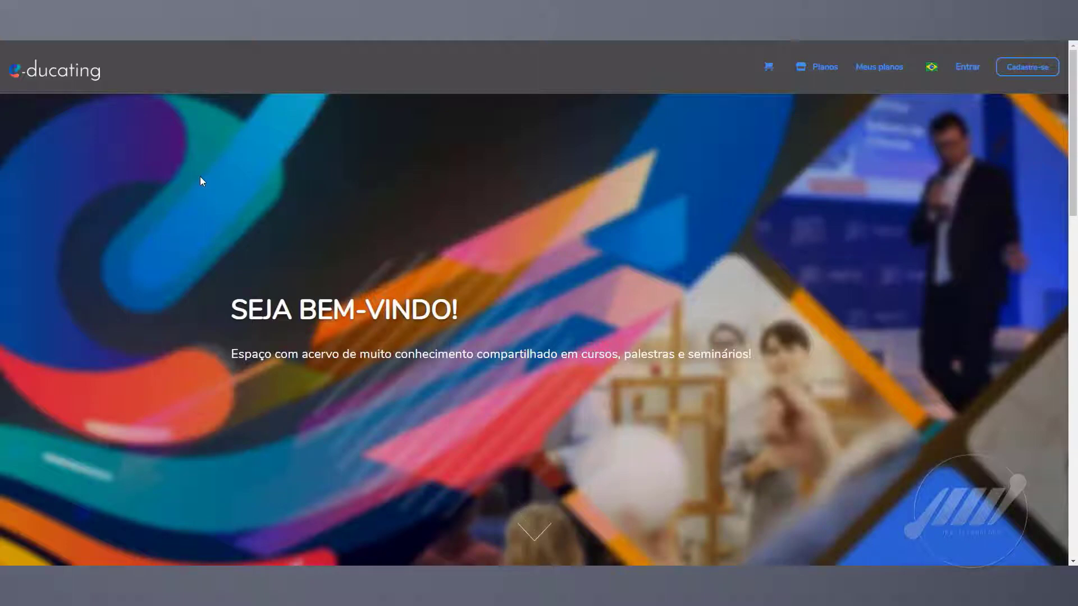
{"action": "scroll", "coordinate": [204, 179], "scroll_direction": "down", "scroll_amount": 8}
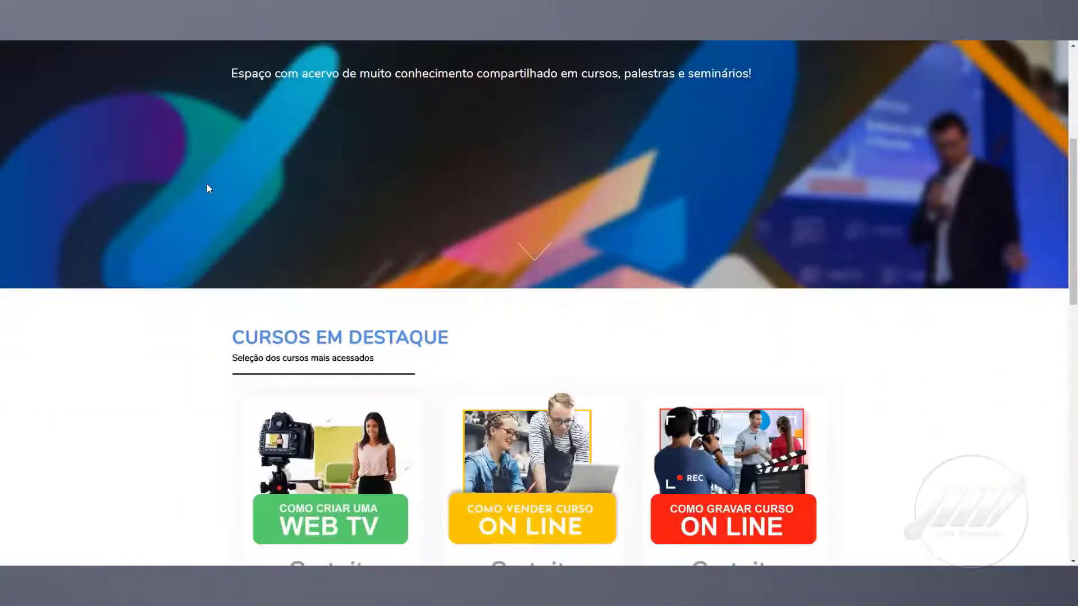
{"action": "scroll", "coordinate": [211, 189], "scroll_direction": "down", "scroll_amount": 2}
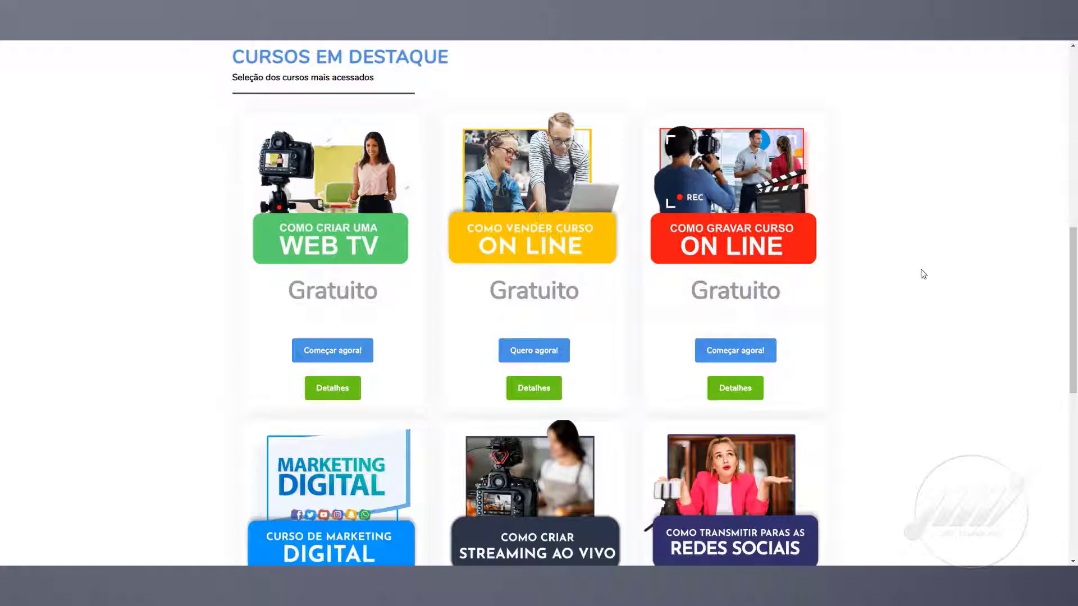
{"action": "scroll", "coordinate": [923, 274], "scroll_direction": "down", "scroll_amount": 5}
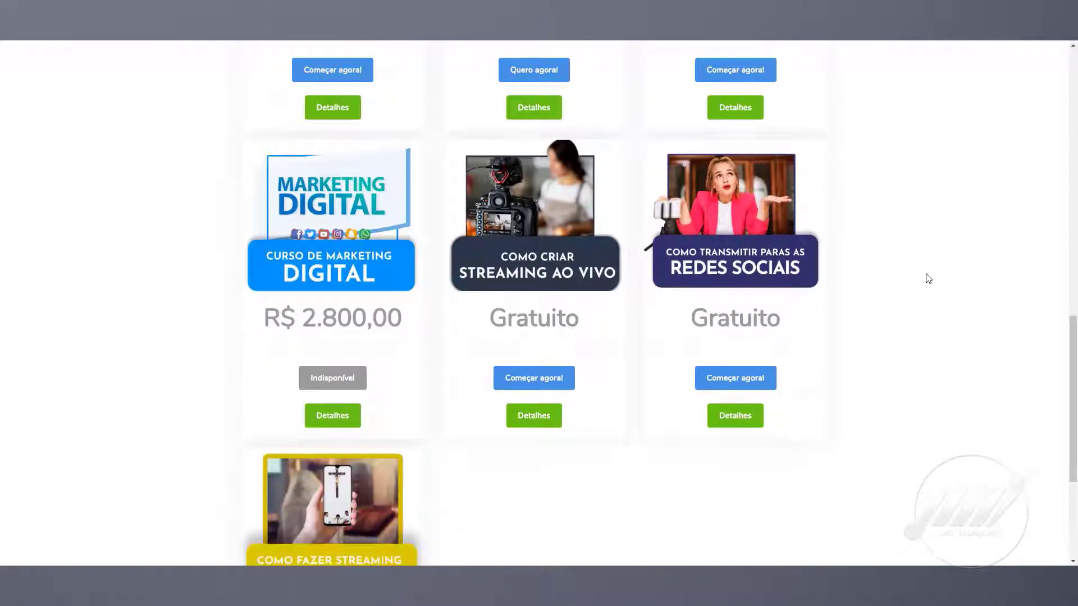
{"action": "scroll", "coordinate": [929, 279], "scroll_direction": "down", "scroll_amount": 2}
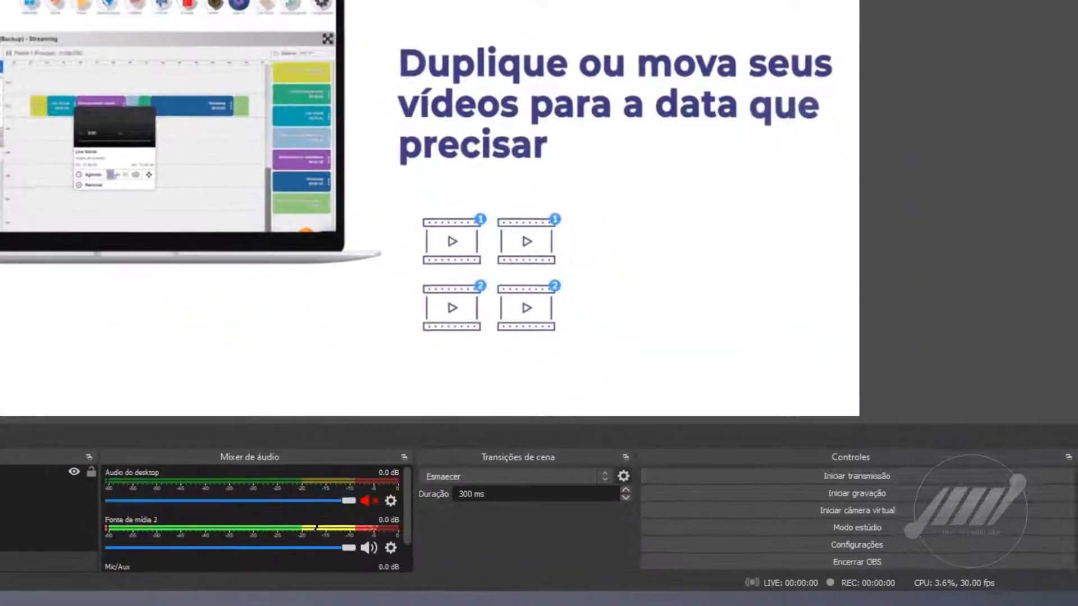
Step: Set the streaming service to YouTube - RTMPS in the stream settings
{"action": "left_click", "coordinate": [863, 548]}
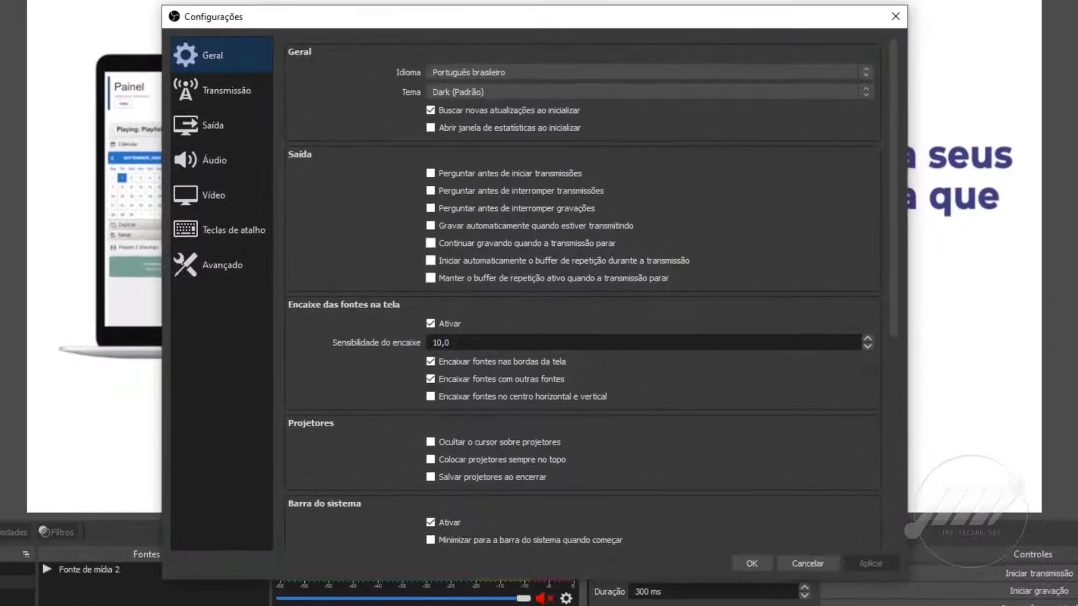
{"action": "left_click", "coordinate": [255, 102]}
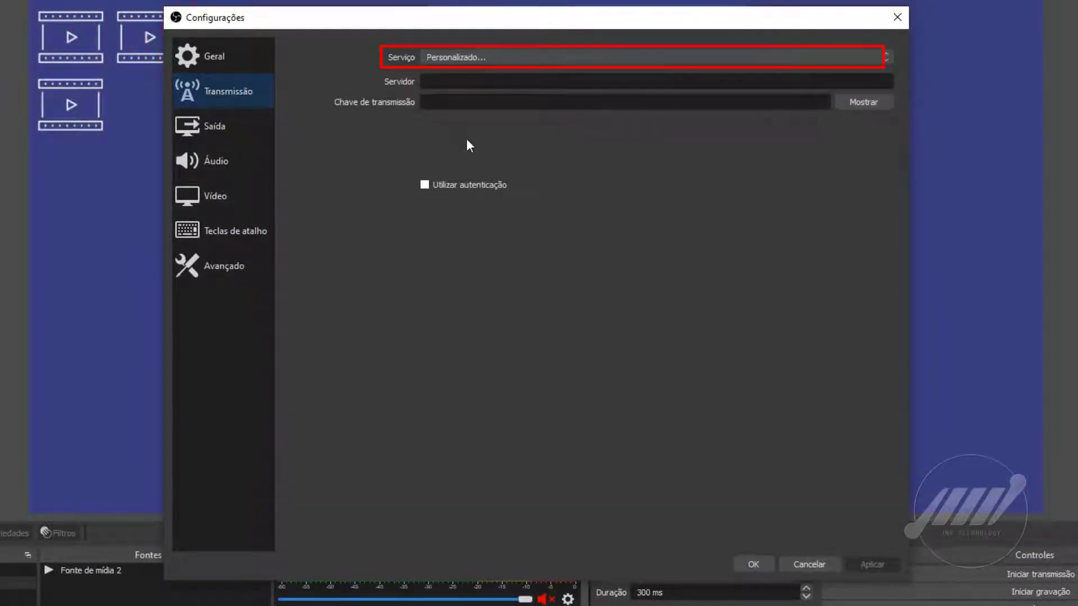
{"action": "left_click", "coordinate": [744, 56]}
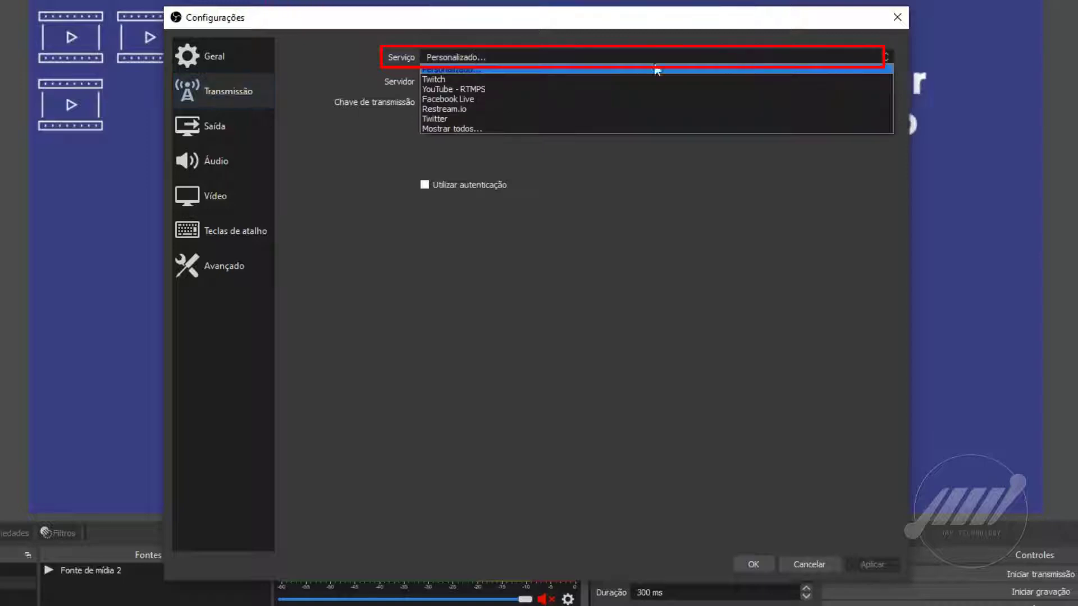
{"action": "left_click", "coordinate": [542, 87]}
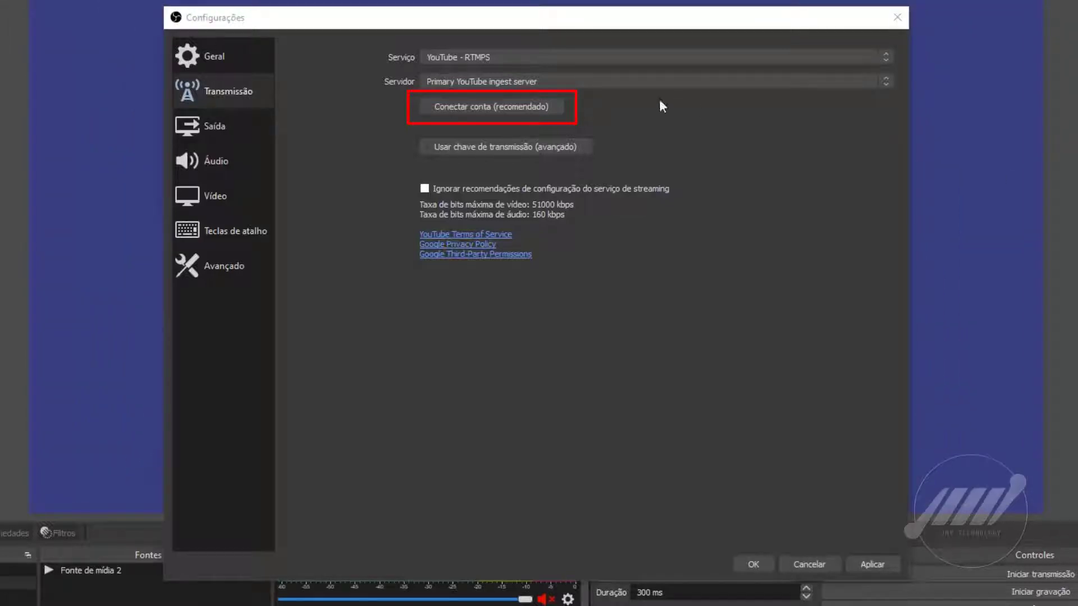
Step: Connect the YouTube account by granting OBS Studio access to the Google account, and save the stream settings
{"action": "left_click", "coordinate": [554, 110]}
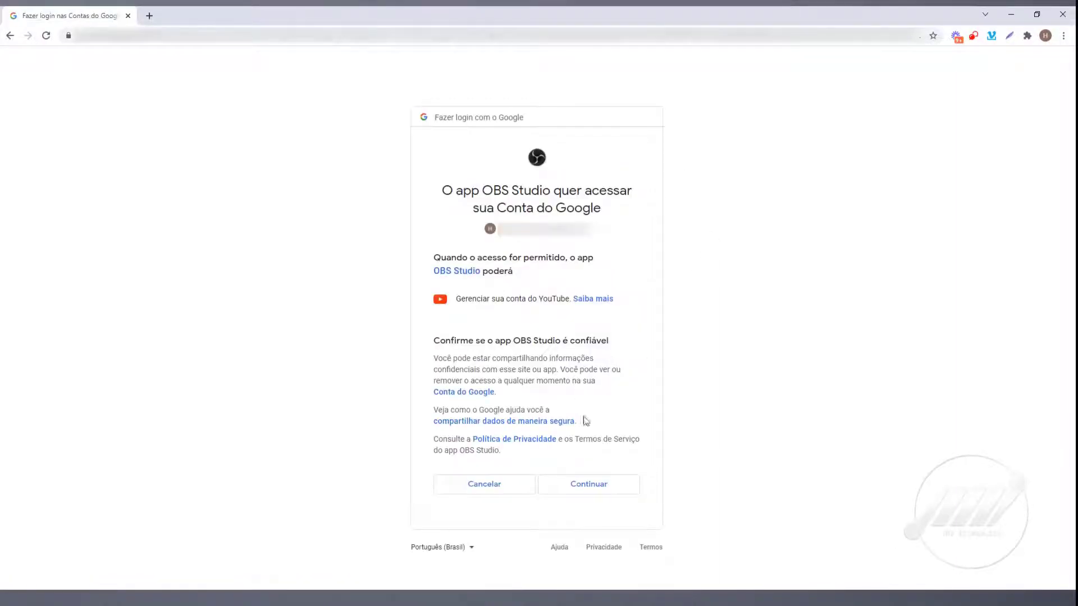
{"action": "left_click", "coordinate": [589, 487]}
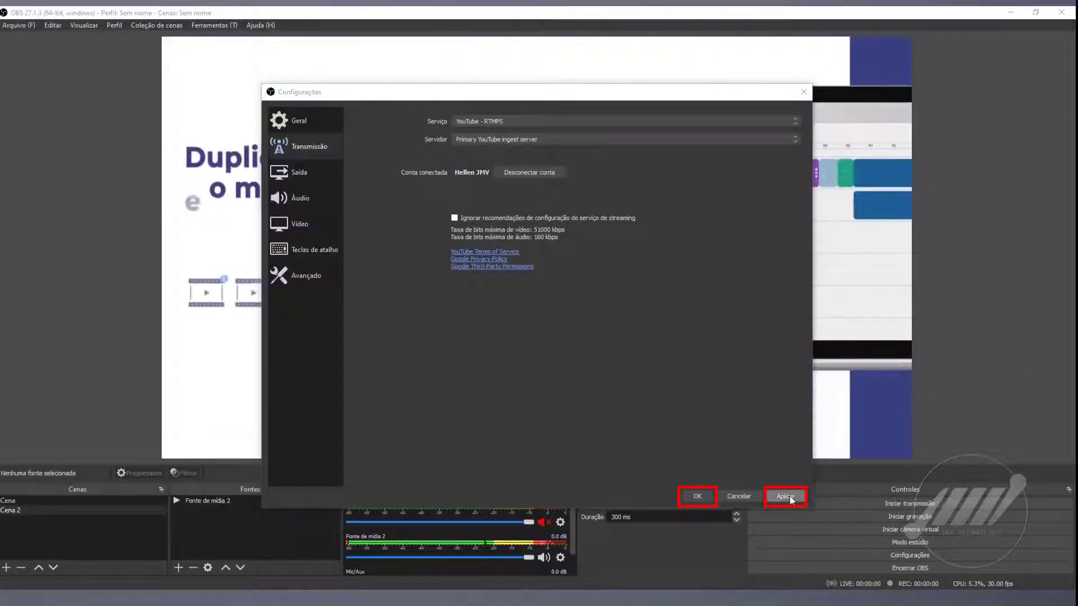
{"action": "left_click", "coordinate": [769, 500]}
{"action": "left_click", "coordinate": [699, 497]}
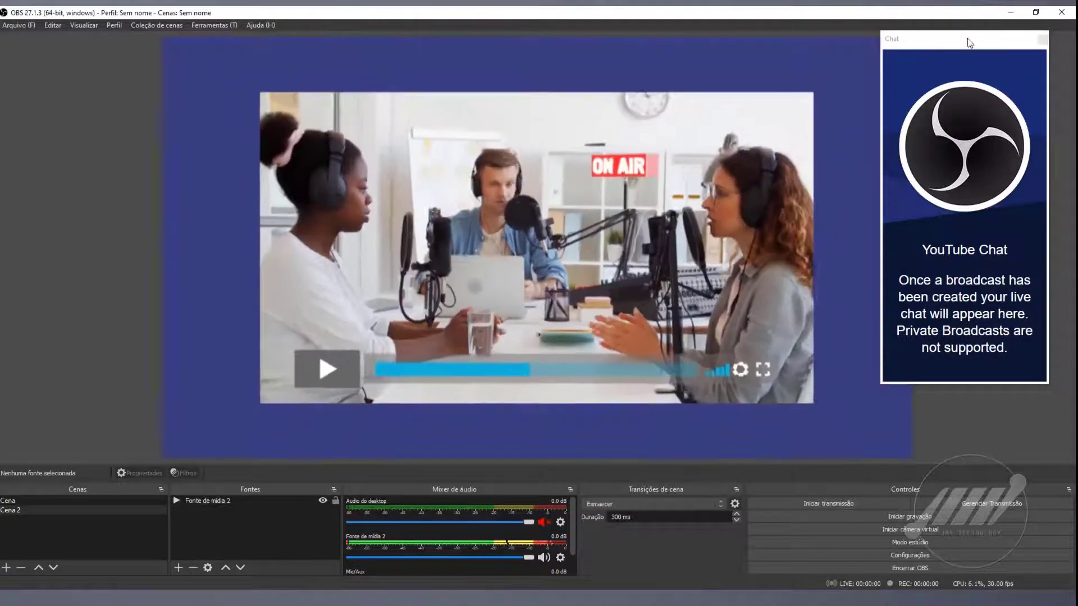
Step: Dock the floating Chat window beside the video preview
{"action": "left_click_drag", "start_coordinate": [970, 43], "coordinate": [19, 90]}
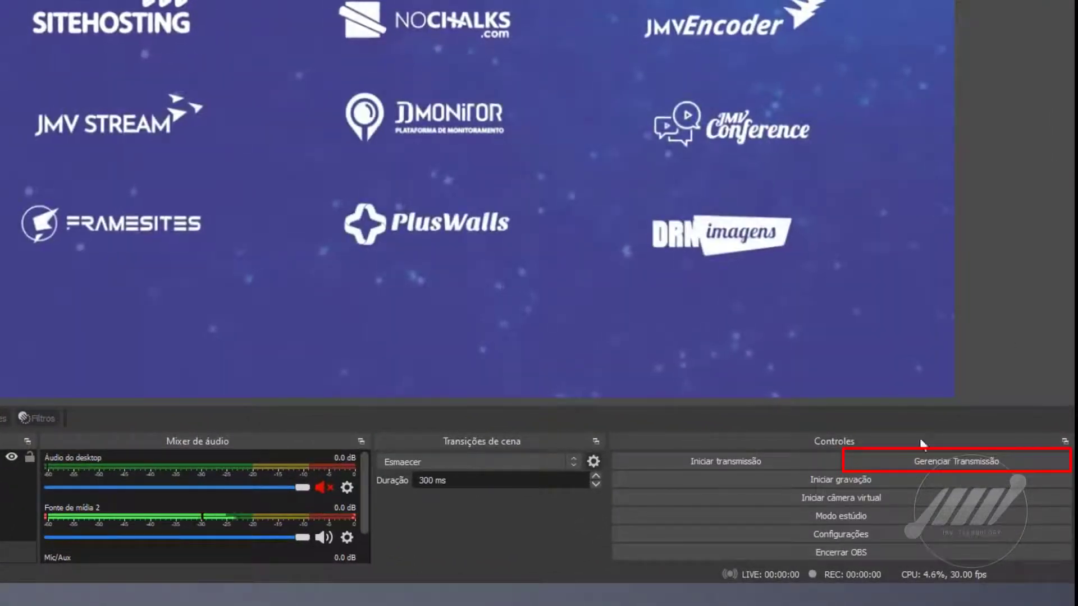
Step: Open the YouTube broadcast setup and pick the Teste entry created by YouTube Studio among the existing broadcasts
{"action": "left_click", "coordinate": [918, 465]}
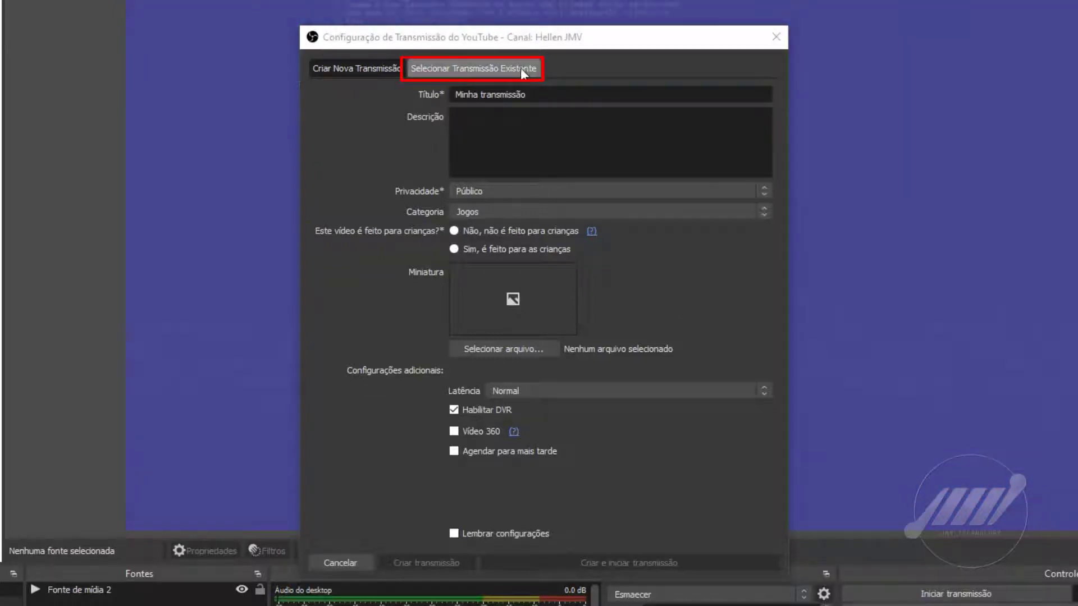
{"action": "left_click", "coordinate": [512, 75]}
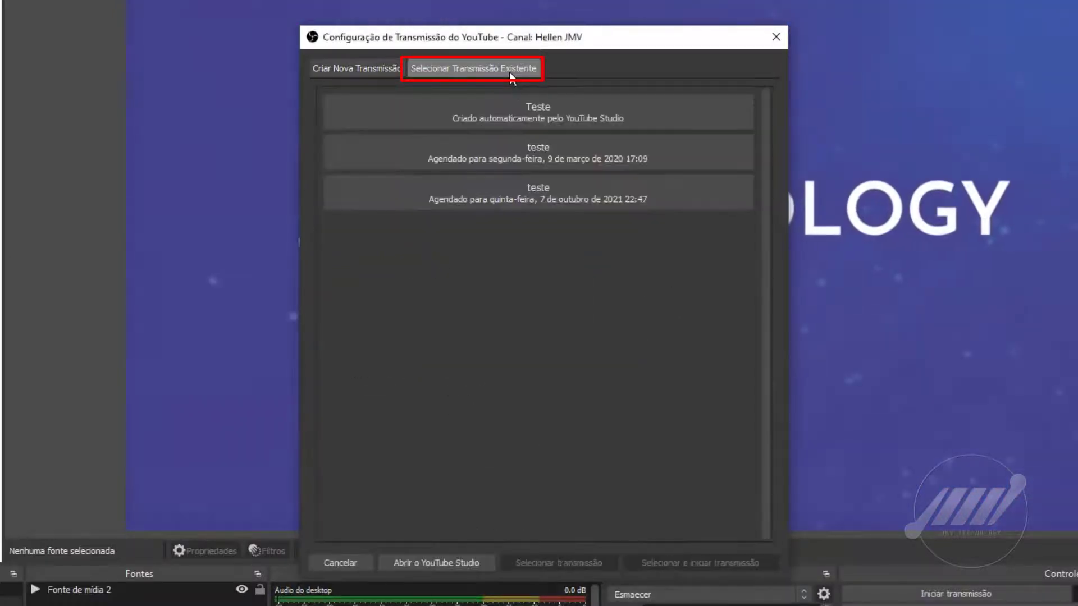
{"action": "left_click", "coordinate": [692, 124]}
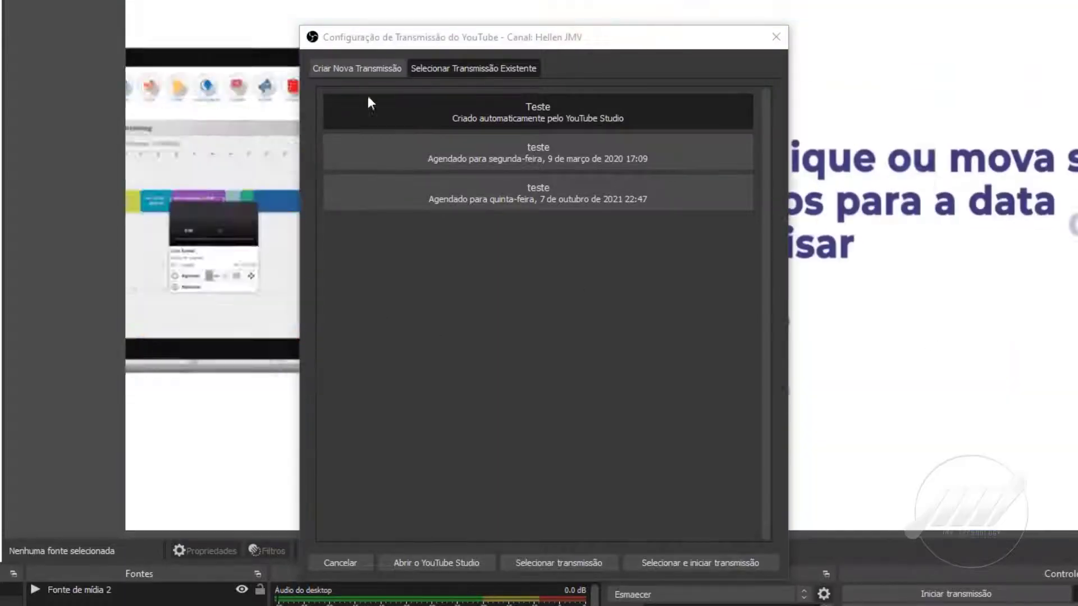
Step: Fill in a new broadcast with the description "Teste", the category Entretenimento and the audience marked as not made for children
{"action": "left_click", "coordinate": [359, 68]}
{"action": "left_click", "coordinate": [471, 117]}
{"action": "type", "text": "Teste"}
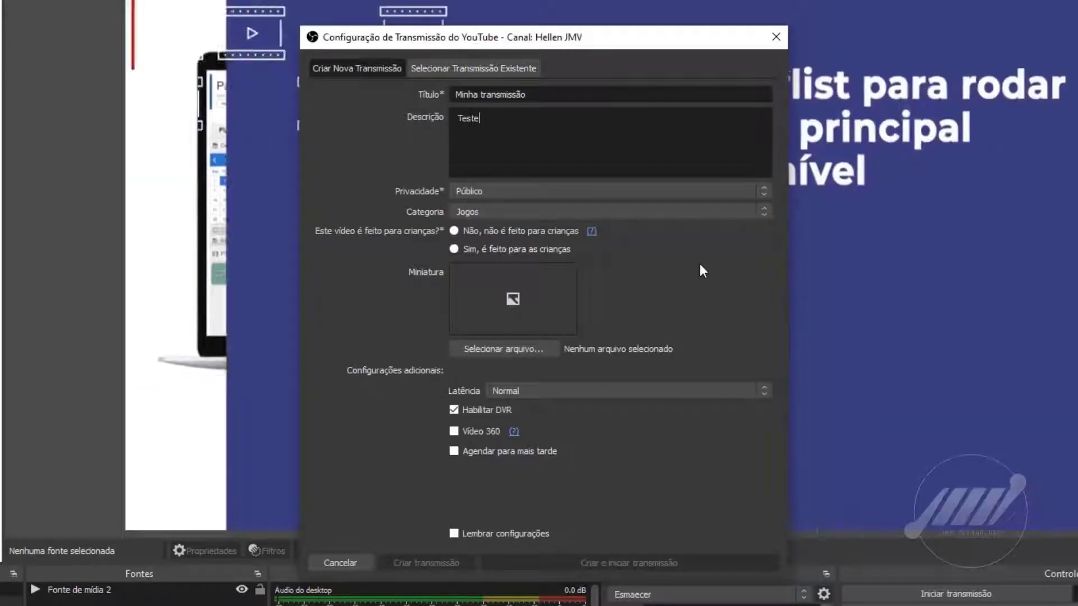
{"action": "left_click", "coordinate": [706, 212]}
{"action": "left_click", "coordinate": [497, 317]}
{"action": "left_click", "coordinate": [455, 231]}
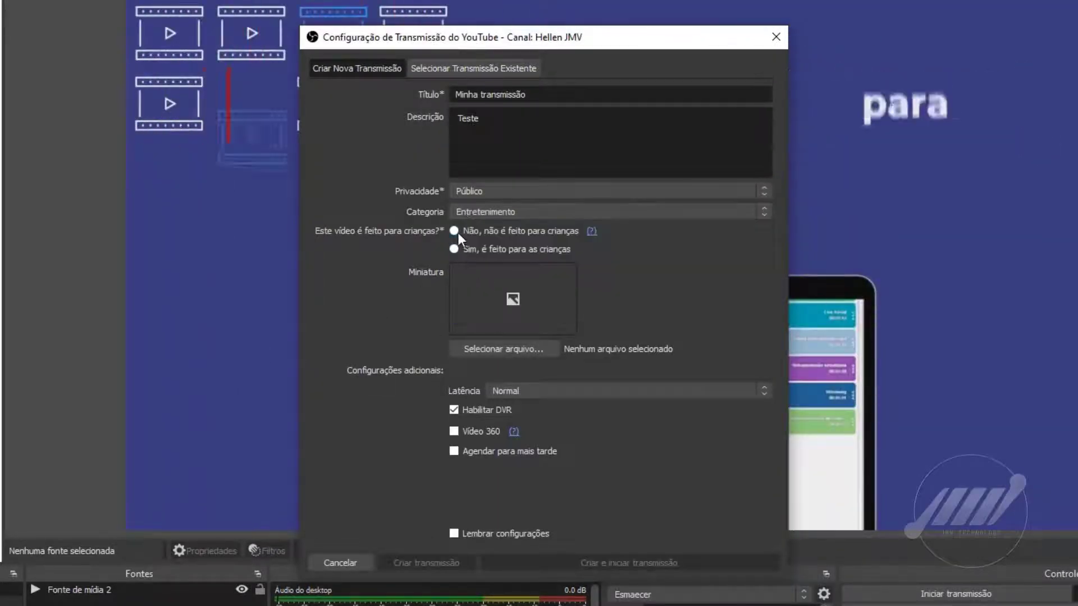
Step: Add MicrosoftTeams-image (1) from the Imagens folder as the broadcast's thumbnail
{"action": "left_click", "coordinate": [545, 349]}
{"action": "left_click", "coordinate": [462, 294]}
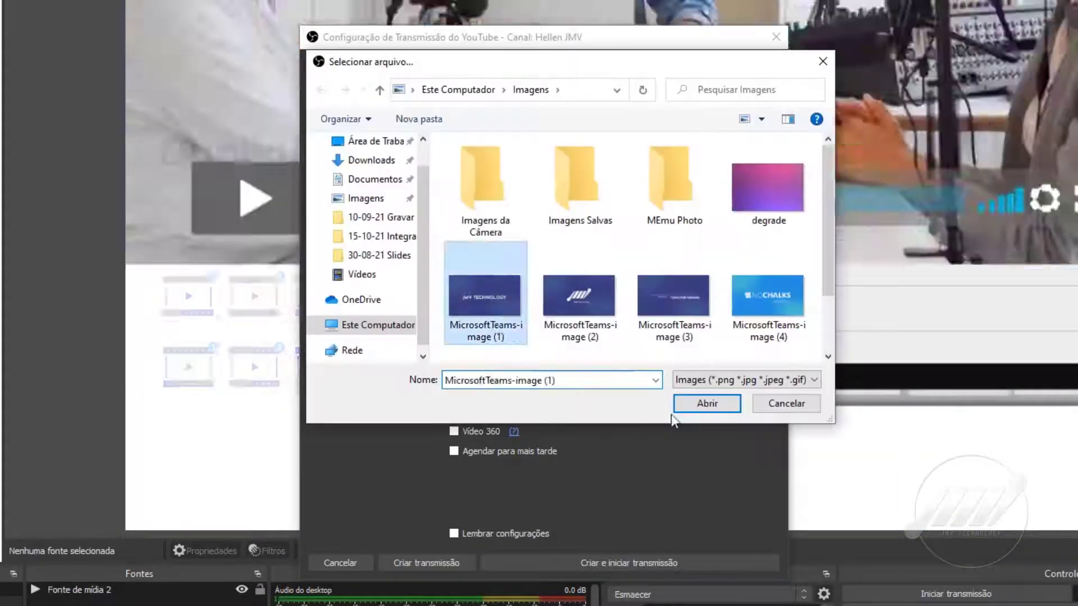
{"action": "left_click", "coordinate": [690, 403]}
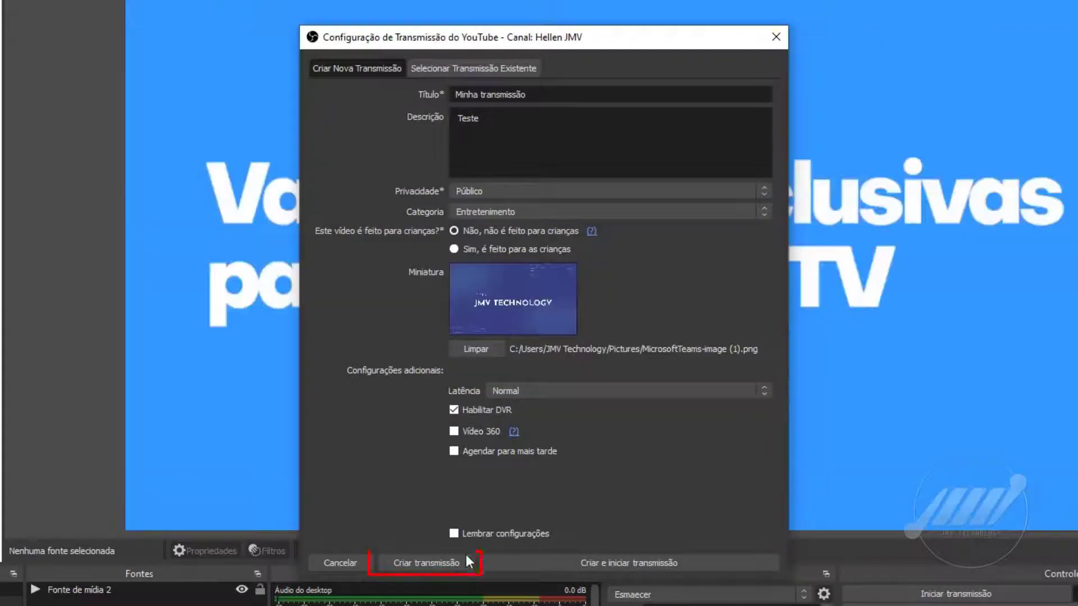
Step: Create the YouTube broadcast and start streaming to it
{"action": "left_click", "coordinate": [443, 563]}
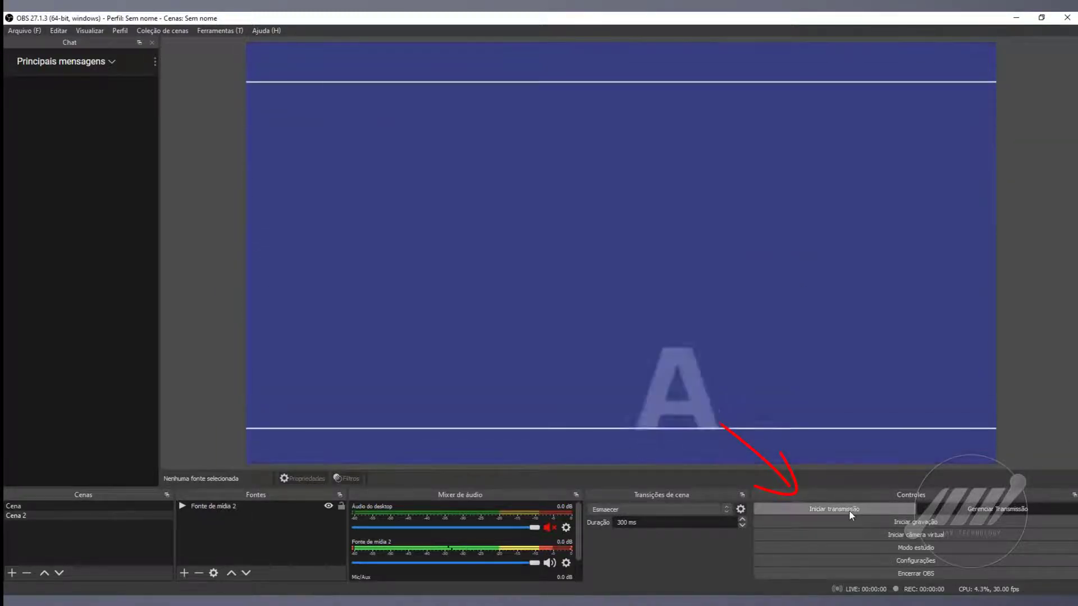
{"action": "left_click", "coordinate": [849, 509]}
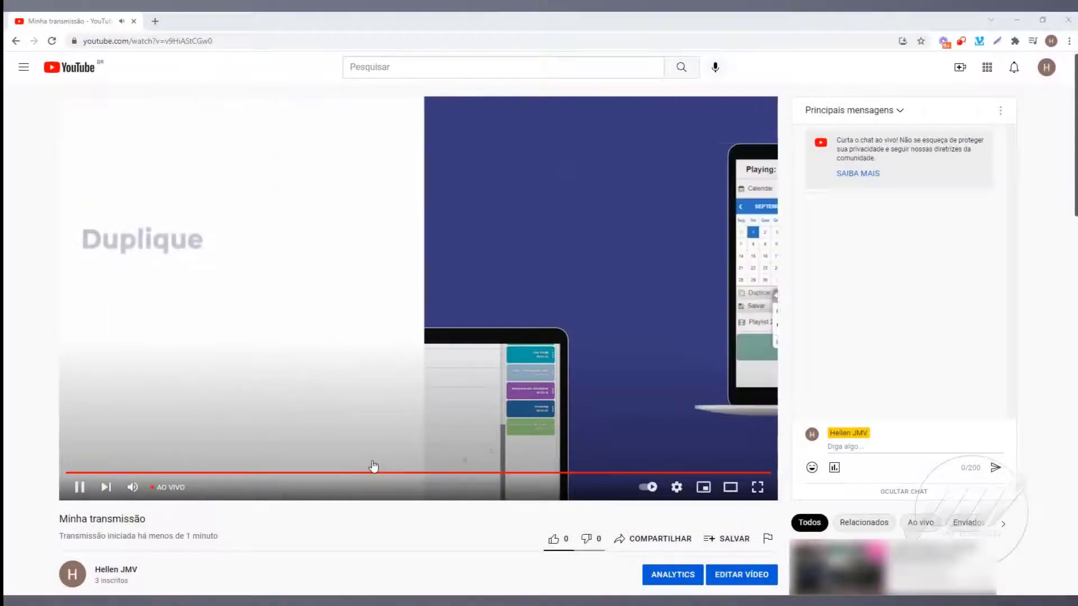
Step: Send the message "Olá!" in the live chat on the broadcast's YouTube page in the browser
{"action": "left_click", "coordinate": [857, 447]}
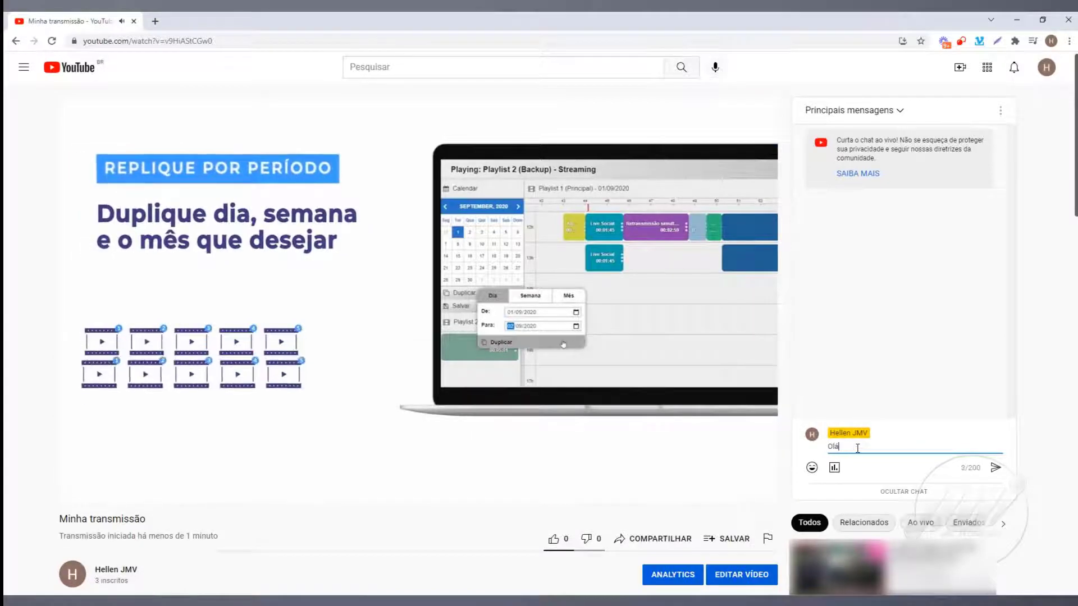
{"action": "type", "text": "Olá!"}
{"action": "key", "text": "Return"}
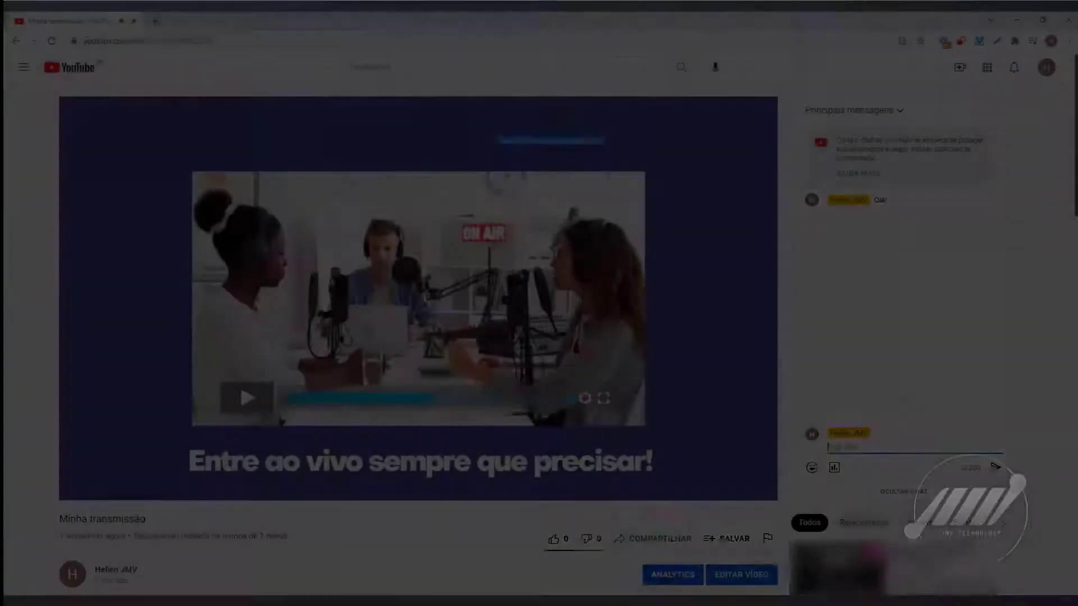